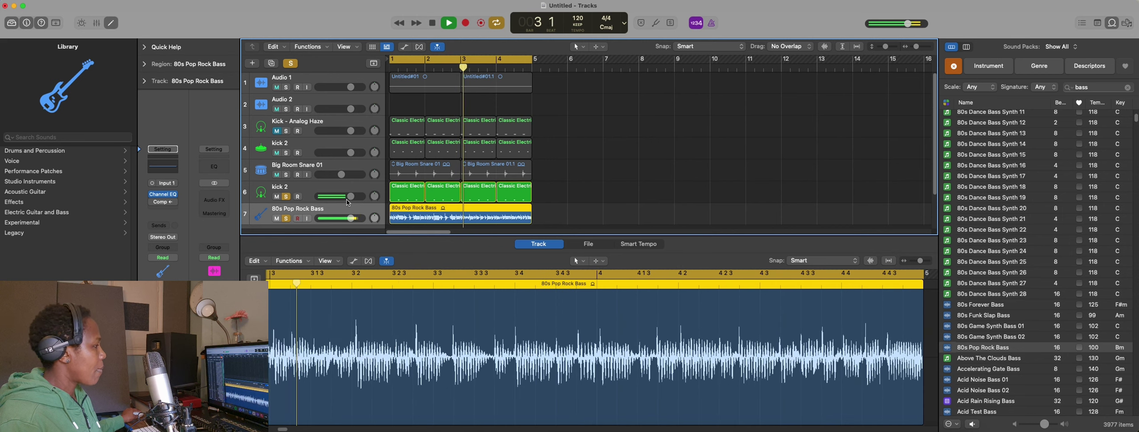
# - Play the kick 2 and bass tracks and compare their frequencies in the two Channel EQ analyzers
pyautogui.press('space')
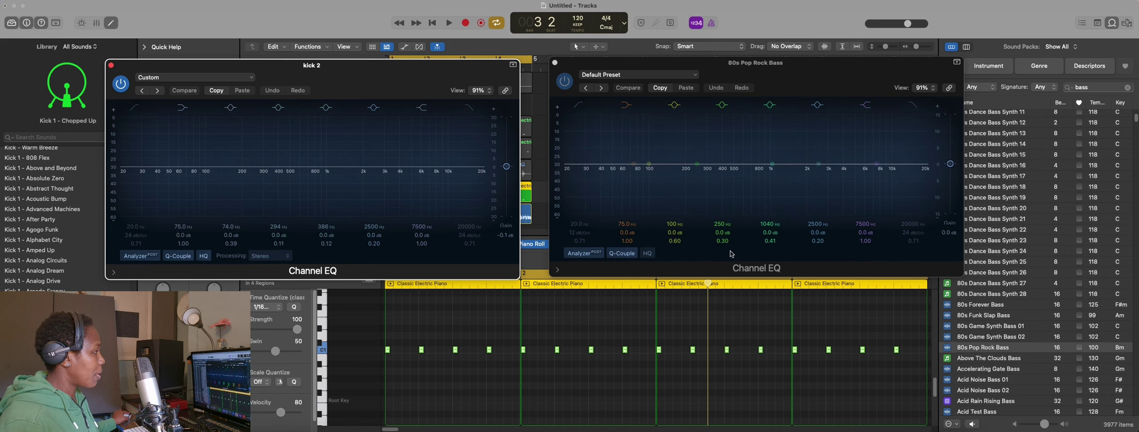
pyautogui.press('space')
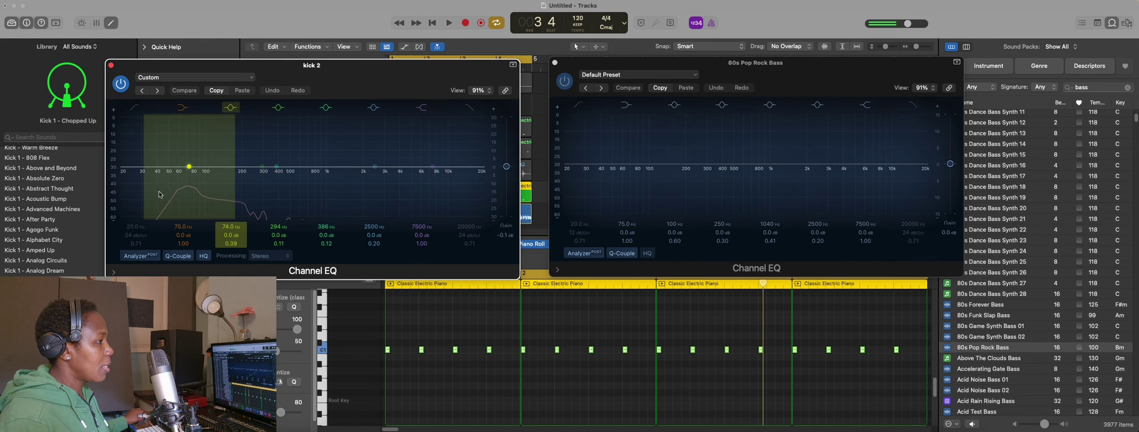
pyautogui.press('space')
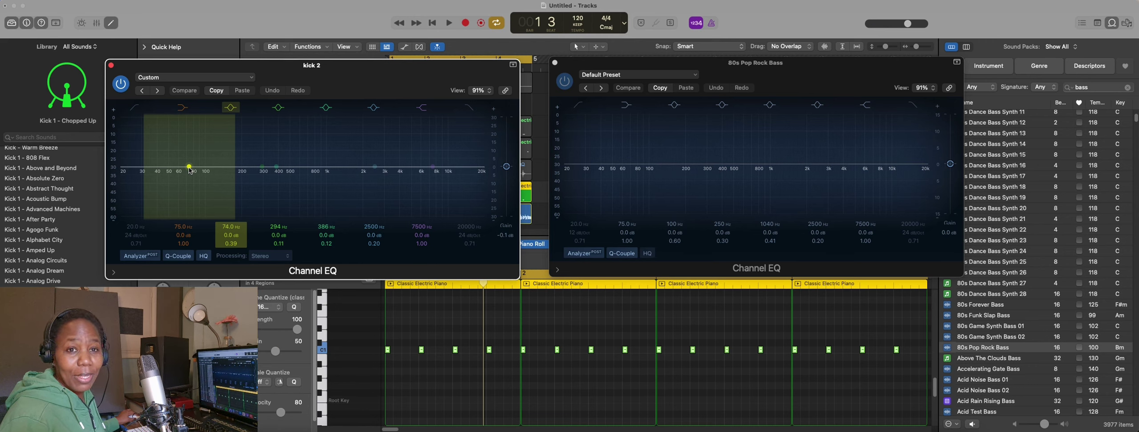
pyautogui.press('space')
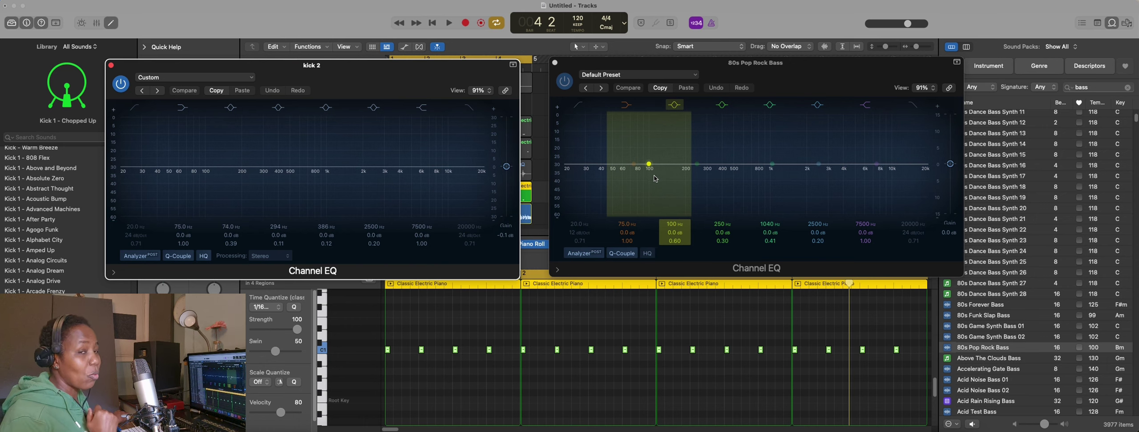
# - Hide the two Channel EQ windows and open the Compressor on the 80s Pop Rock Bass track
pyautogui.moveTo(312, 65); pyautogui.dragTo(334, 100)
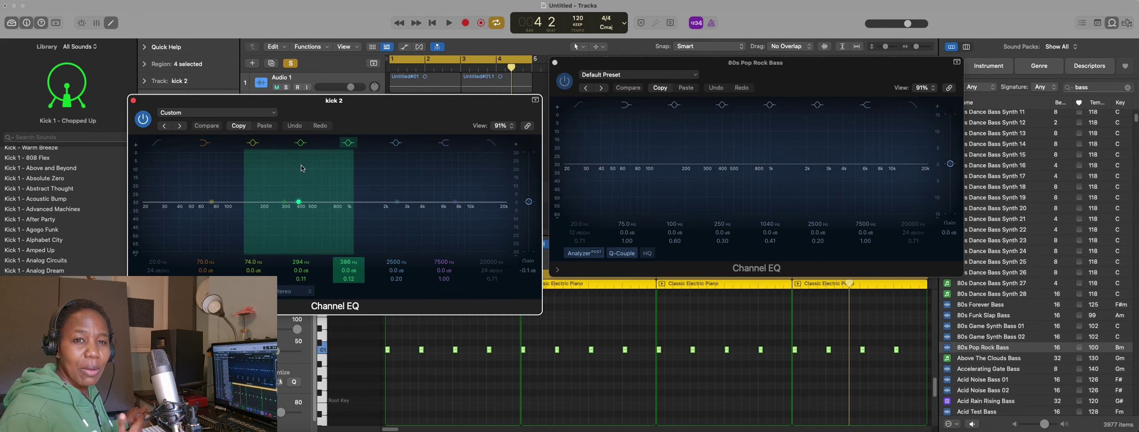
pyautogui.press('v')
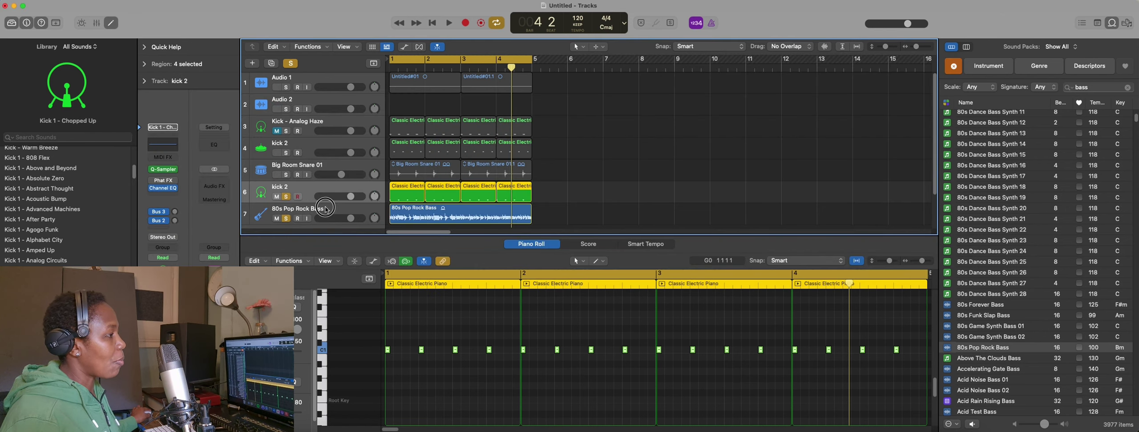
pyautogui.click(333, 209)
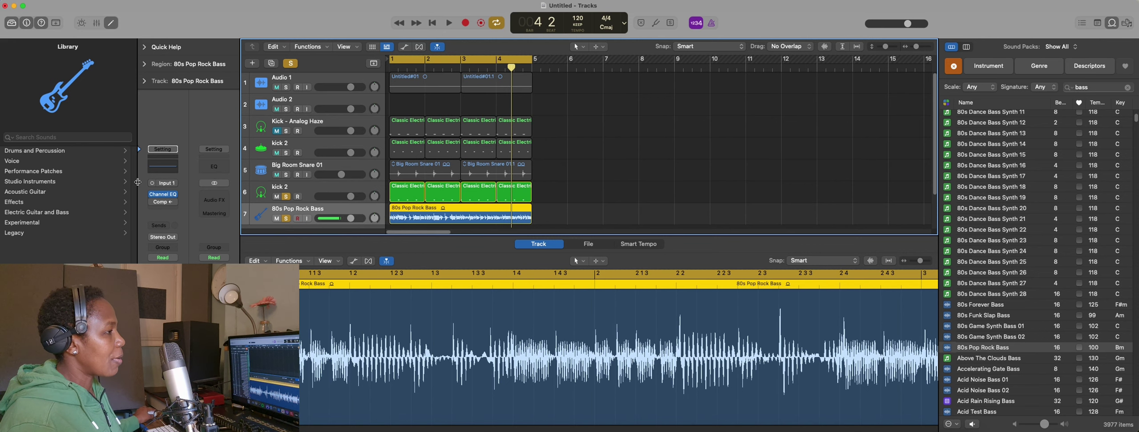
pyautogui.click(162, 202)
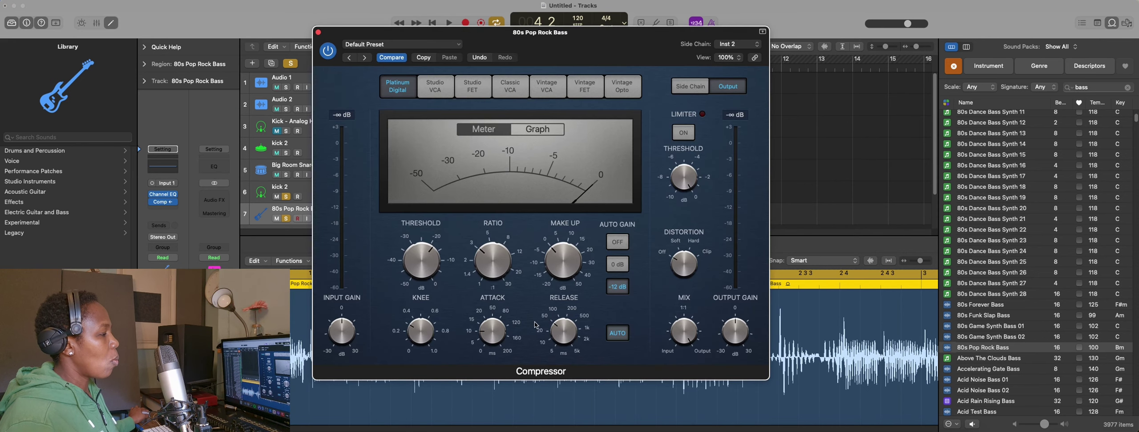
# - Review the bass Compressor's threshold and attack settings and adjust its release time
pyautogui.moveTo(556, 313)
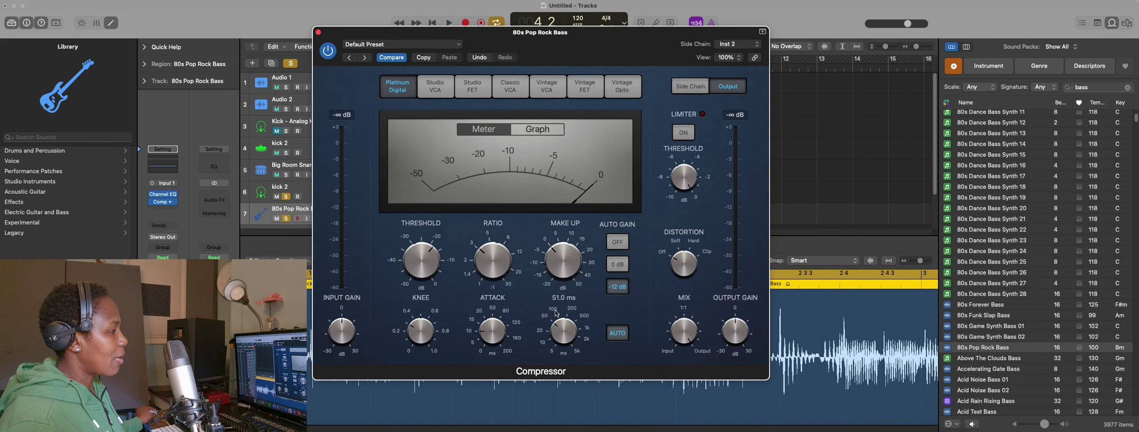
pyautogui.moveTo(418, 253)
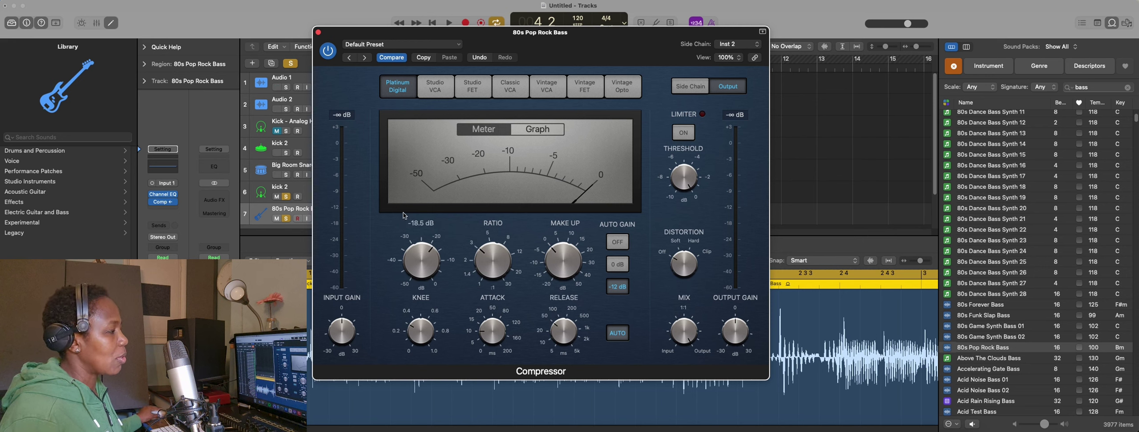
pyautogui.moveTo(512, 320)
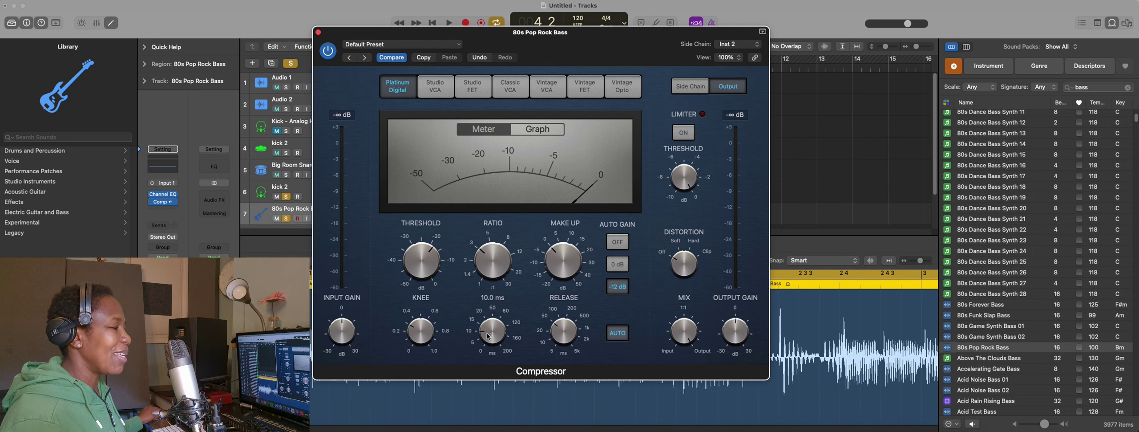
pyautogui.moveTo(559, 335); pyautogui.dragTo(554, 329)
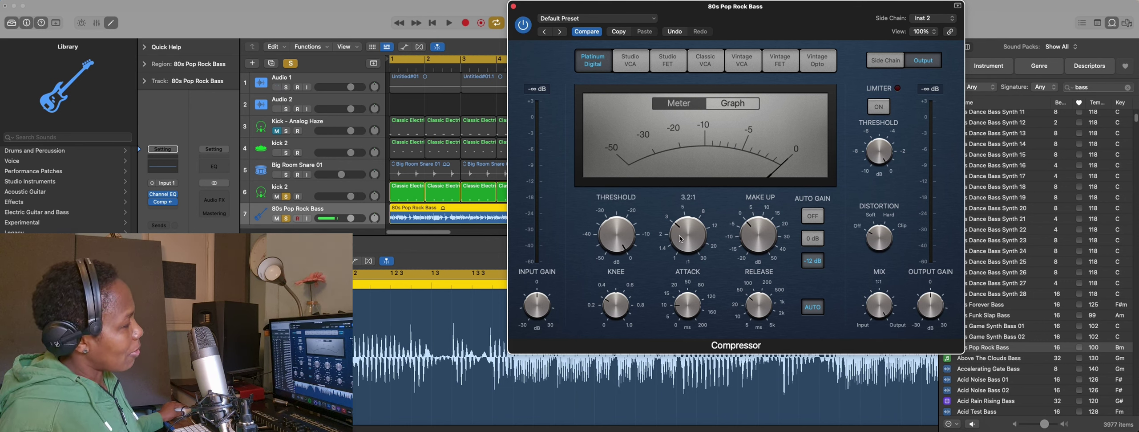
# - Adjust the bass Compressor's threshold while the kick and bass play, trying about -20 dB and -16.5 dB
pyautogui.press('space')
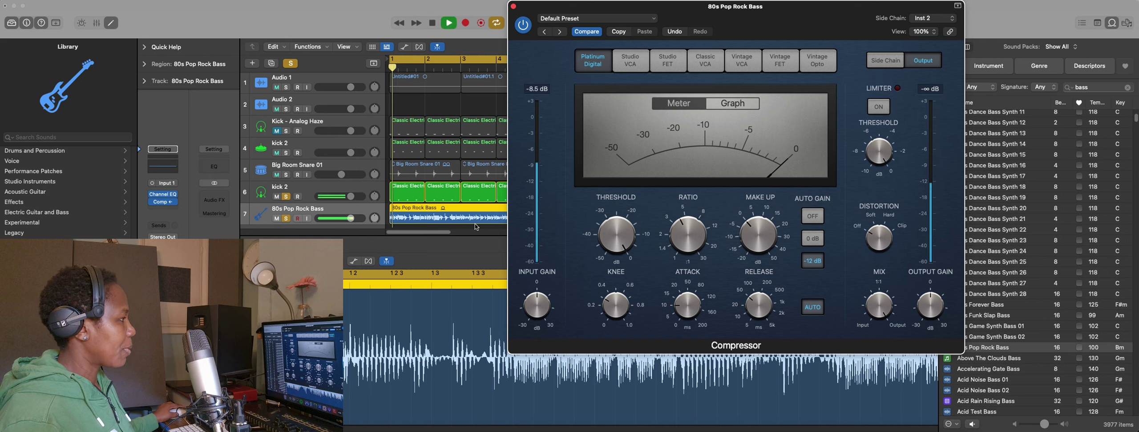
pyautogui.moveTo(610, 243); pyautogui.dragTo(621, 285)
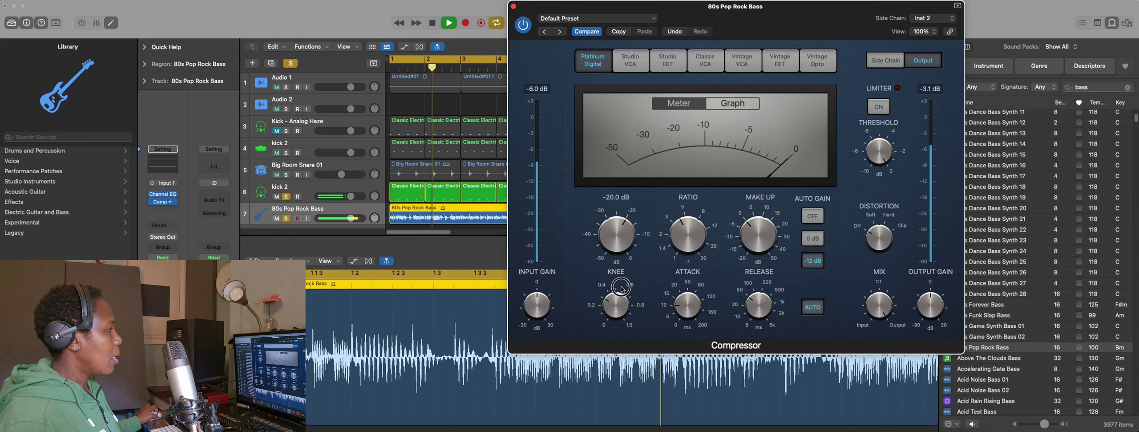
pyautogui.moveTo(623, 246); pyautogui.dragTo(619, 239)
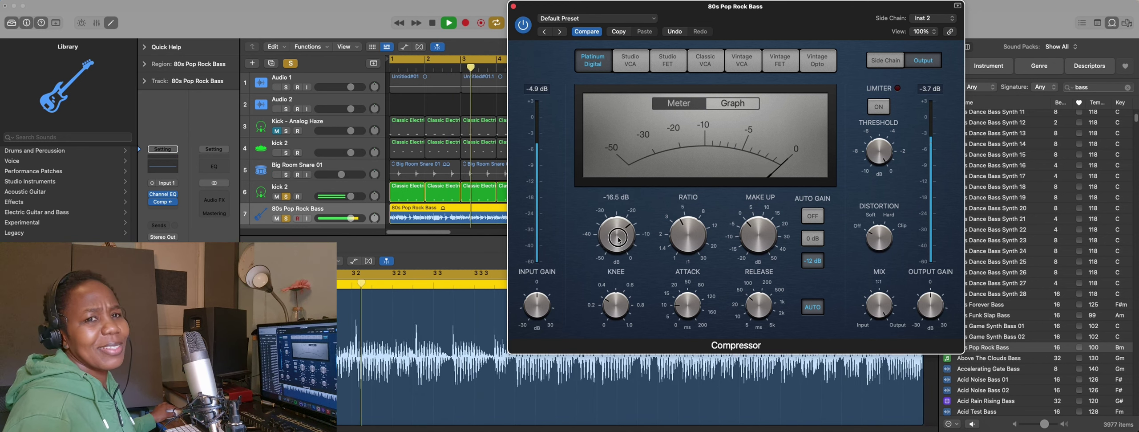
pyautogui.moveTo(619, 239); pyautogui.dragTo(621, 250)
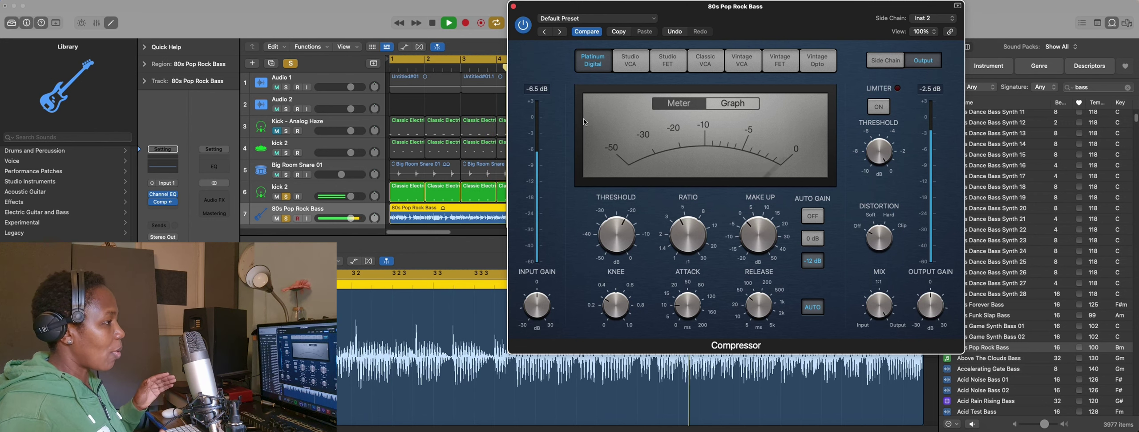
pyautogui.press('space')
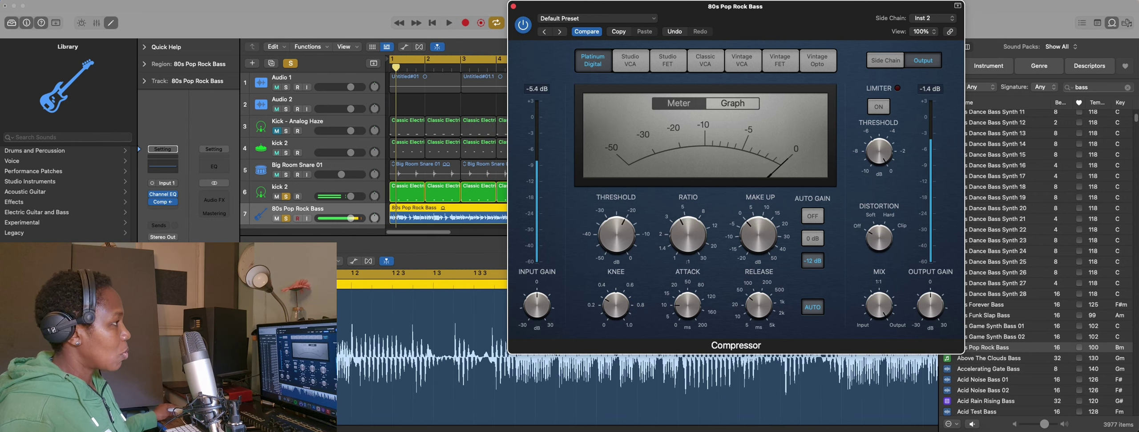
# - Uncover the tracks behind the bass Compressor window, bypass the Compressor and play the uncompressed bass
pyautogui.moveTo(535, 12); pyautogui.dragTo(592, 13)
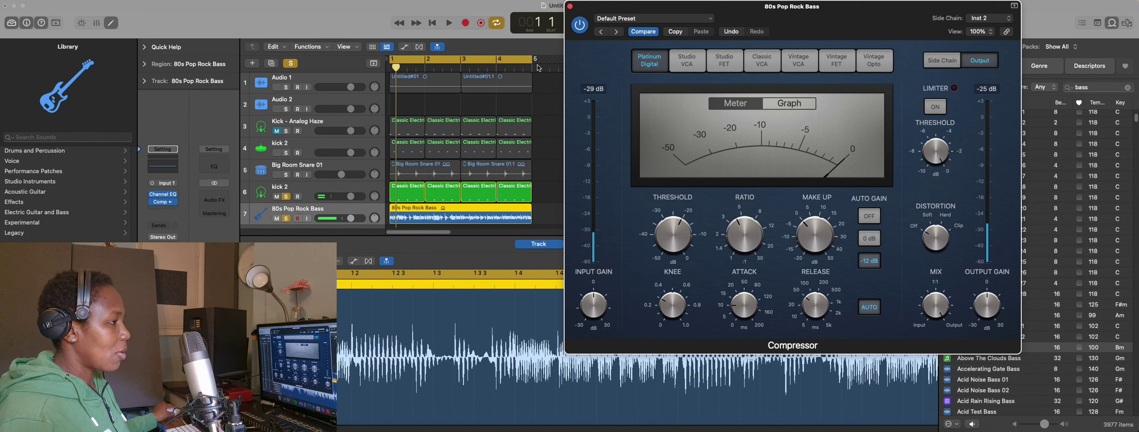
pyautogui.click(579, 26)
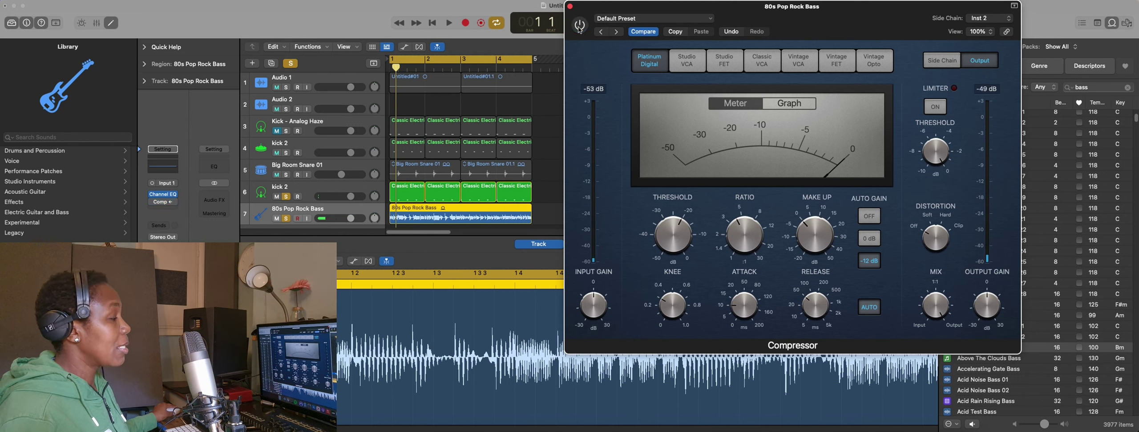
pyautogui.press('space')
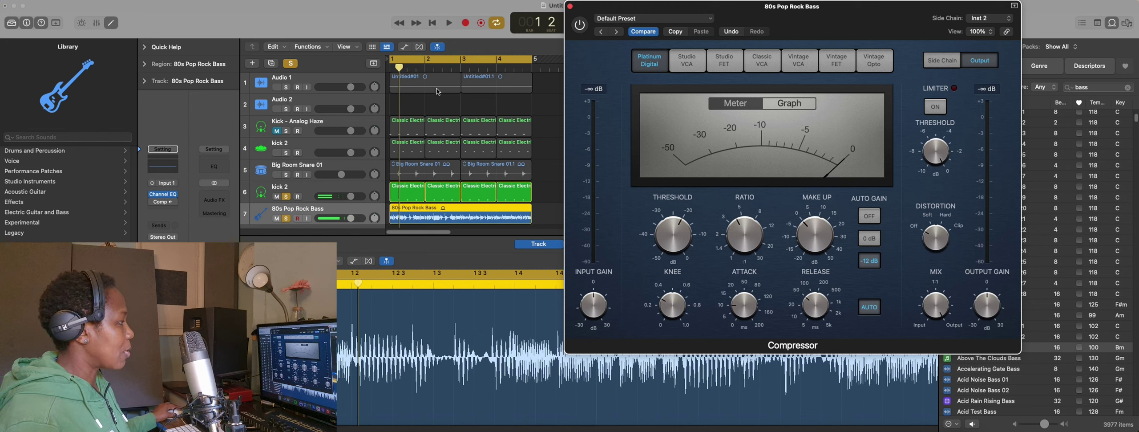
# - Check the side-chain source of the bass Compressor, keeping kick 2 (Inst 2) as the selection
pyautogui.click(1008, 21)
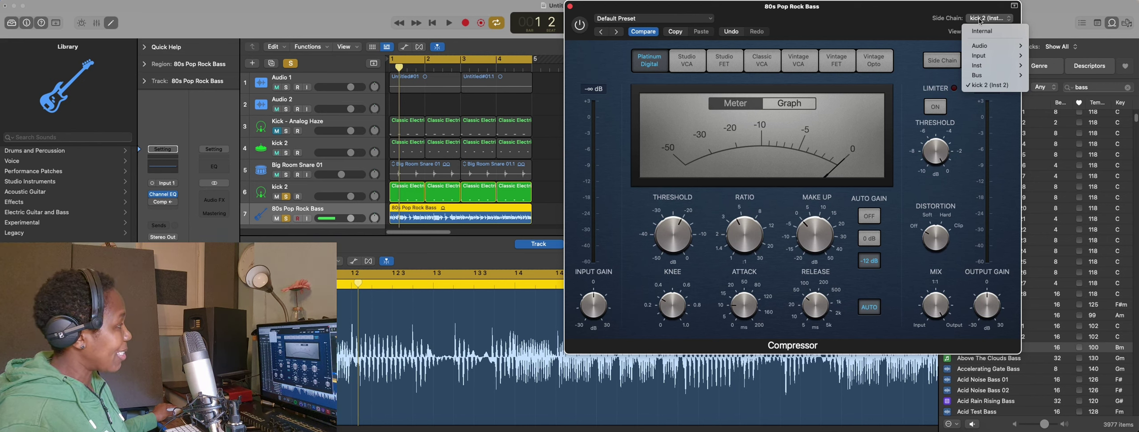
pyautogui.moveTo(1002, 76)
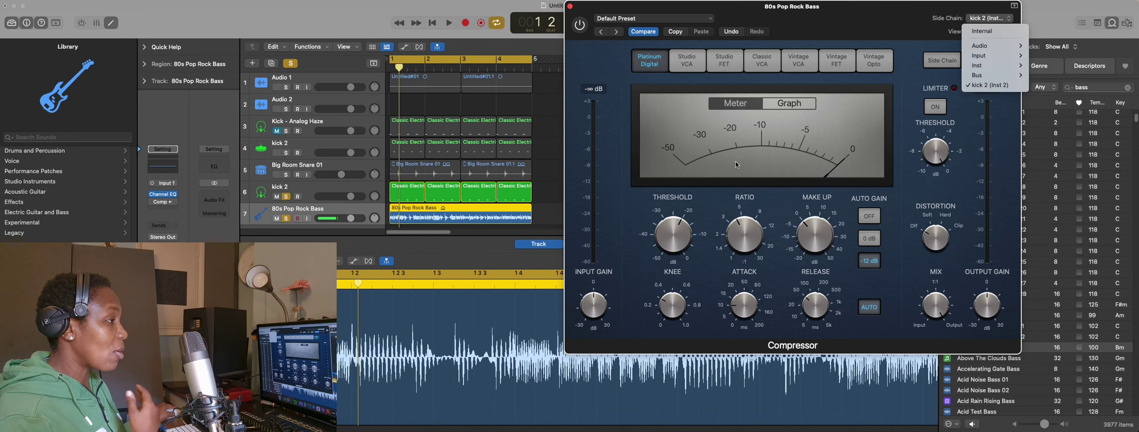
pyautogui.click(884, 31)
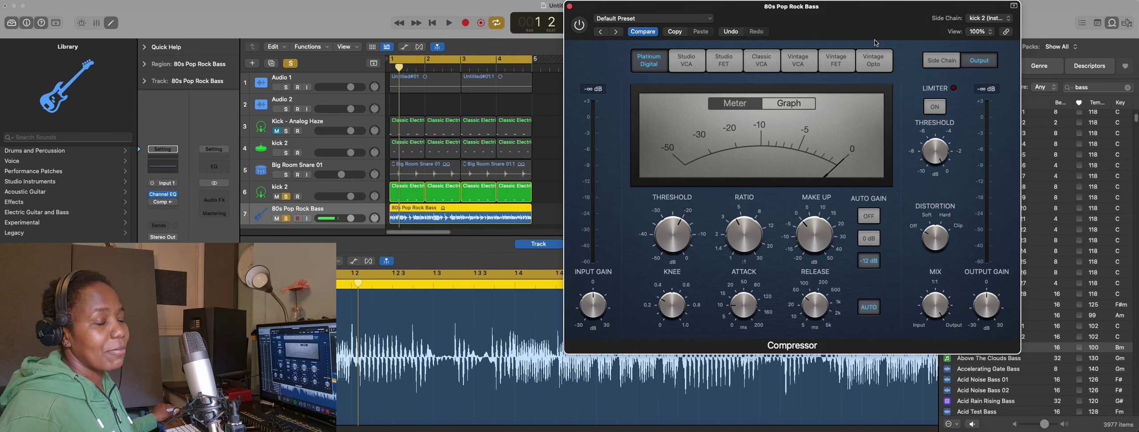
# - Play the kick and bass with the Compressor bypassed, re-enable it, and play again to compare
pyautogui.press('space')
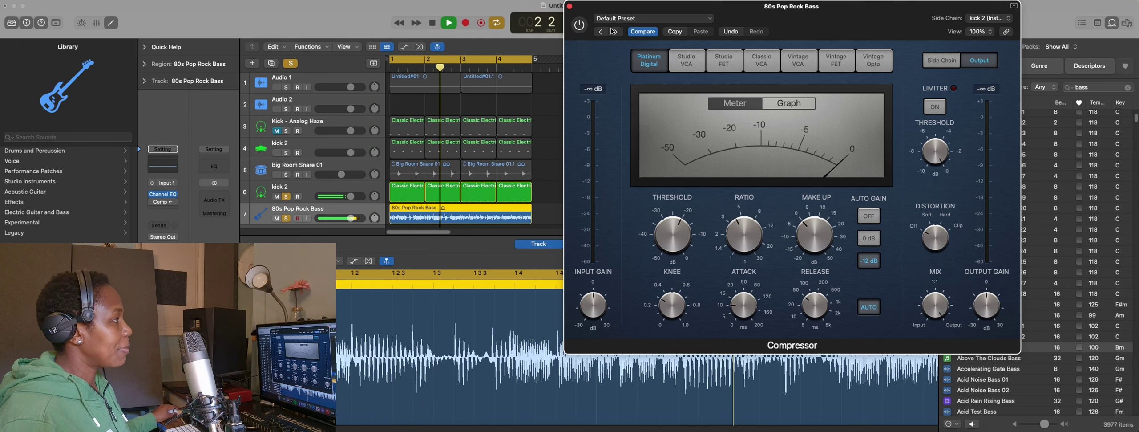
pyautogui.press('space')
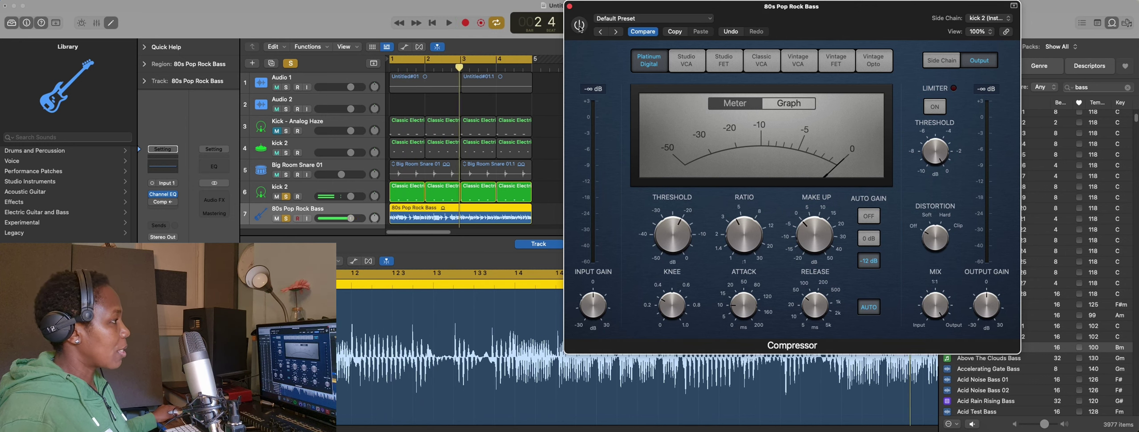
pyautogui.click(580, 26)
pyautogui.press('space')
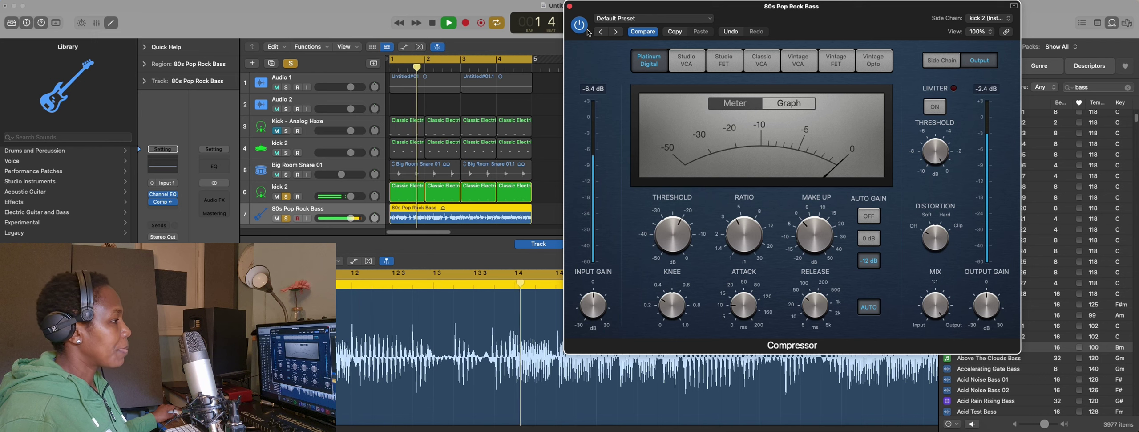
pyautogui.press('space')
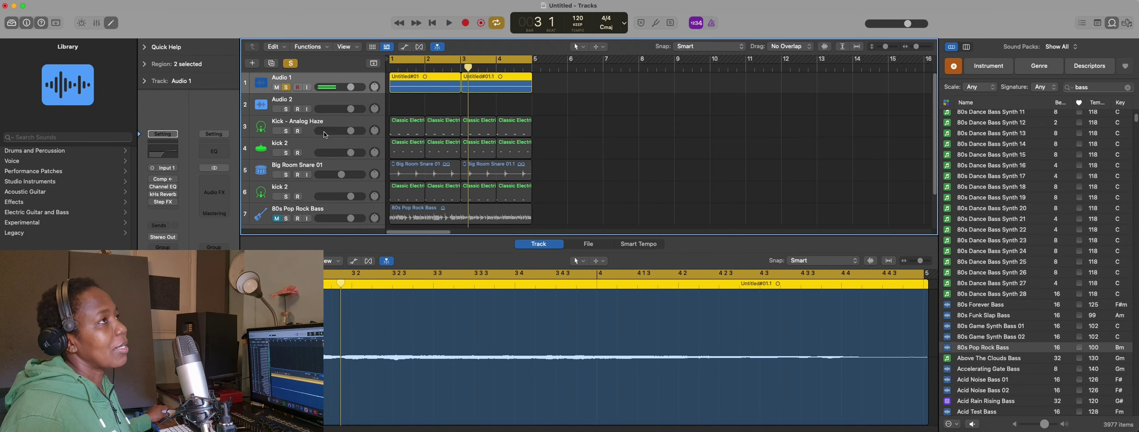
# - Turn off all active solos and audition the Kick - Analog Haze track in solo
pyautogui.click(290, 64)
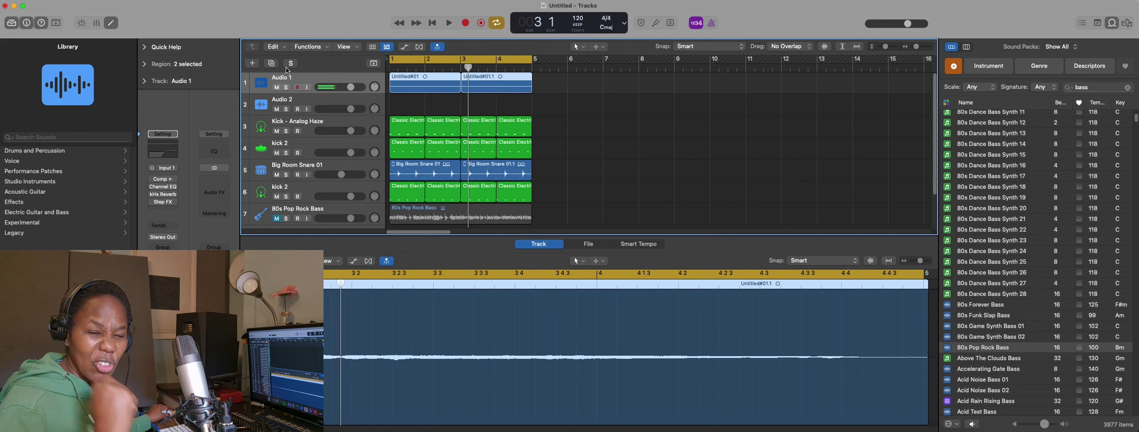
pyautogui.click(327, 120)
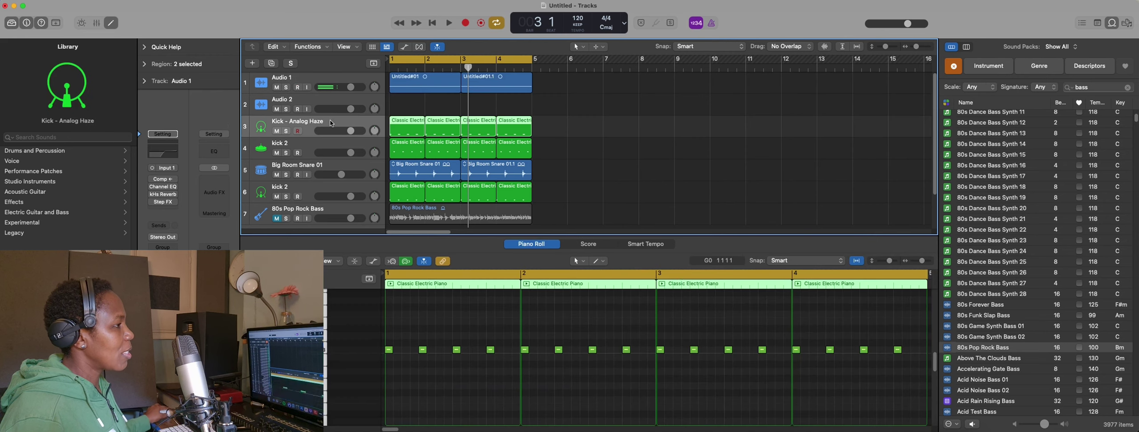
pyautogui.click(286, 132)
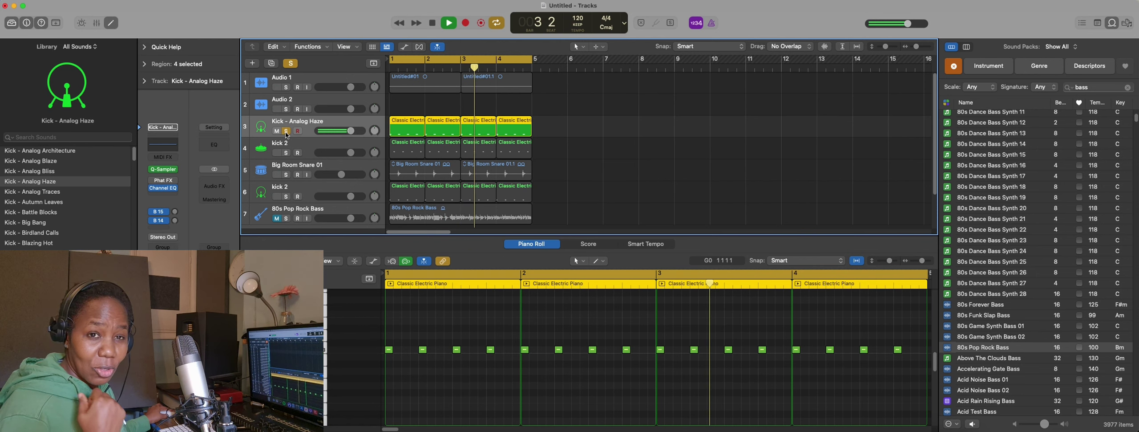
pyautogui.press('space')
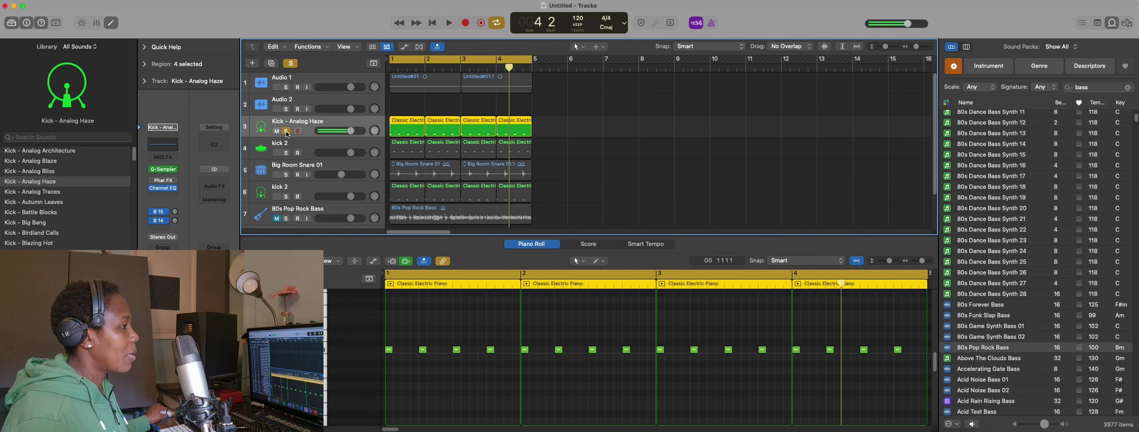
pyautogui.click(286, 130)
# - Open the Compressor on the Audio 1 track and check its side-chain source, keeping Kick - Analog Haze
pyautogui.click(285, 82)
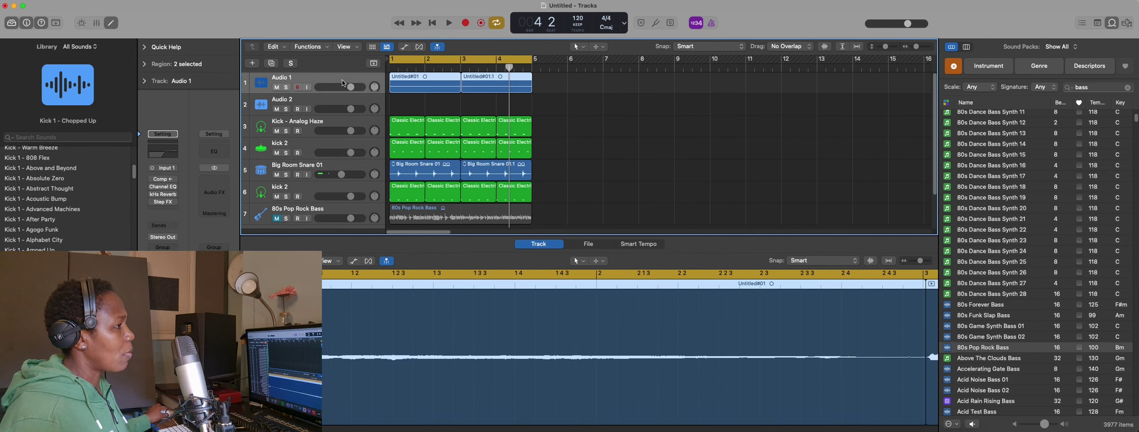
pyautogui.click(152, 180)
pyautogui.click(163, 178)
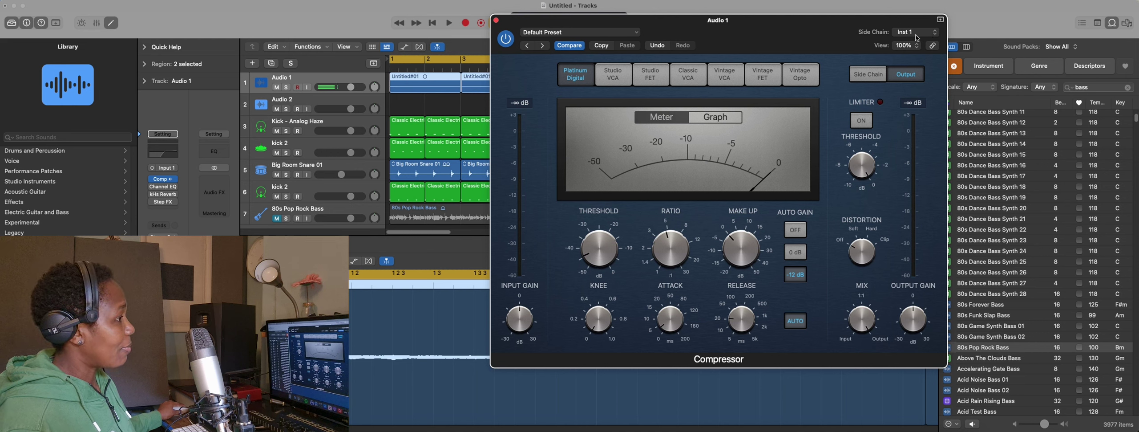
pyautogui.click(934, 33)
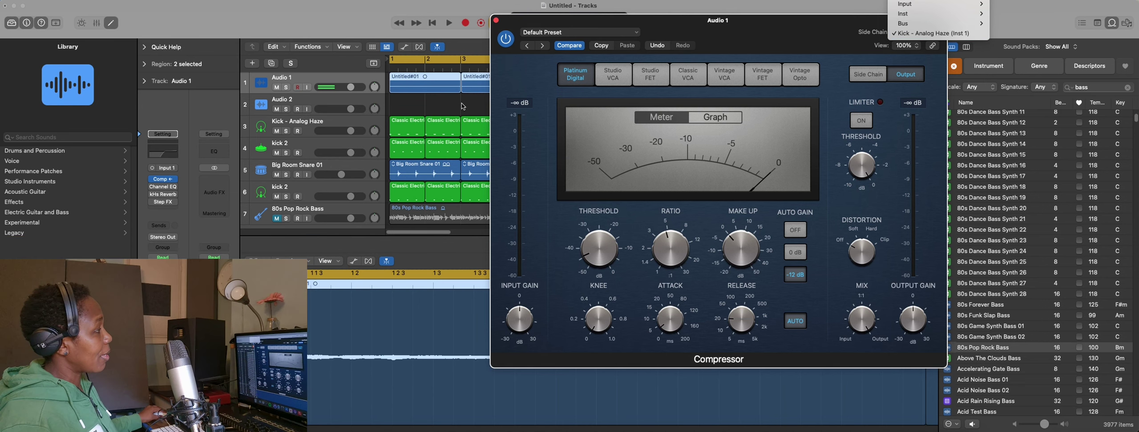
pyautogui.click(822, 44)
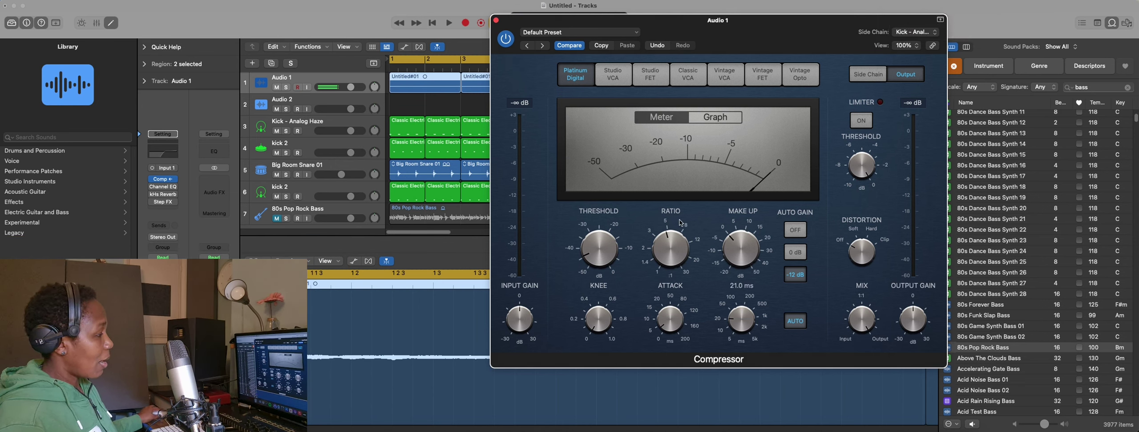
# - Set the Audio 1 Compressor's ratio to 5.0:1 and raise its threshold to -0.5 dB
pyautogui.moveTo(674, 325)
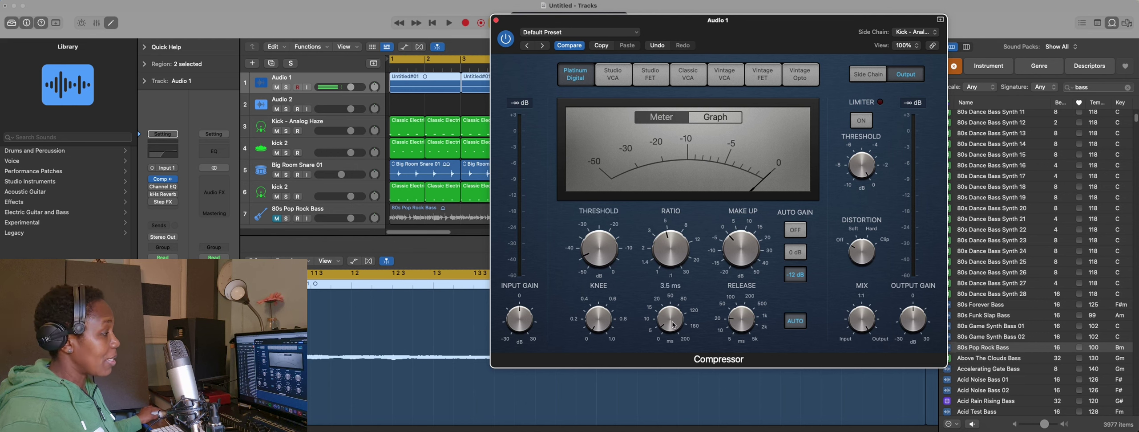
pyautogui.click(593, 328)
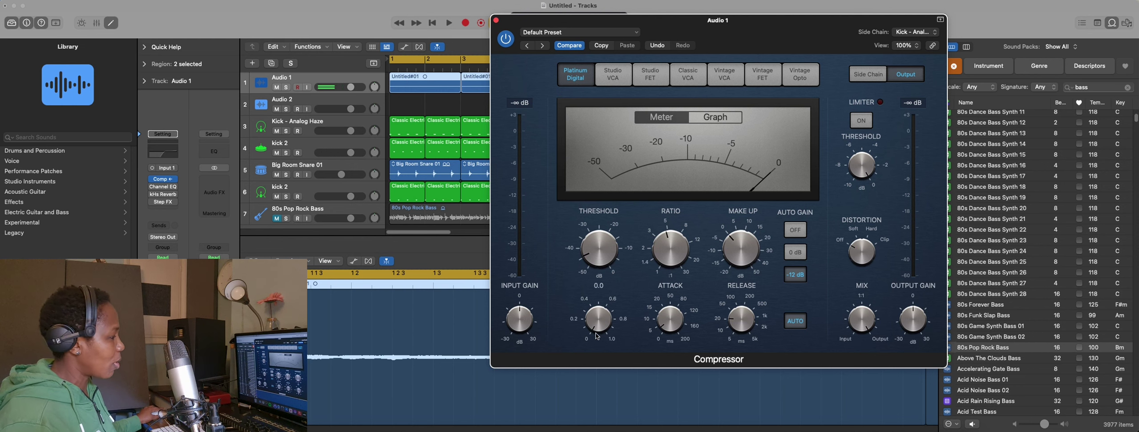
pyautogui.moveTo(666, 317)
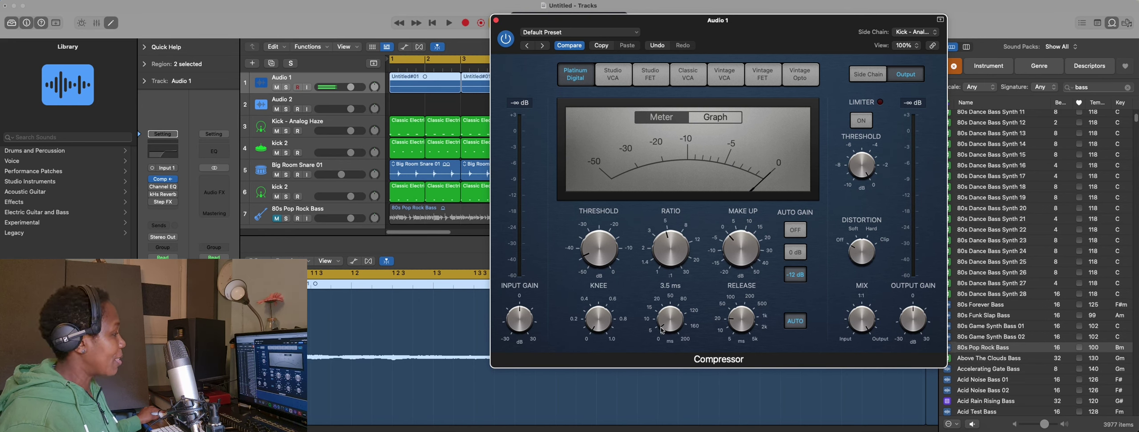
pyautogui.moveTo(738, 323)
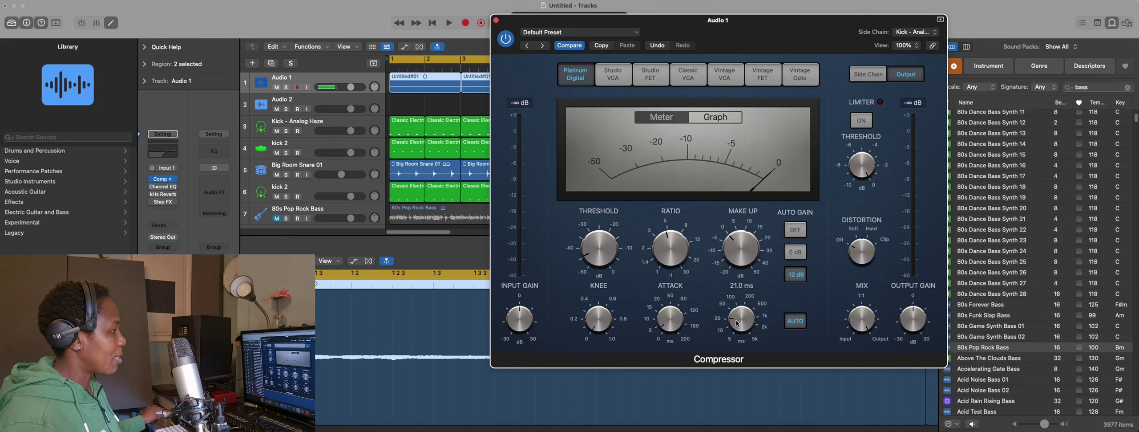
pyautogui.moveTo(668, 255); pyautogui.dragTo(672, 254)
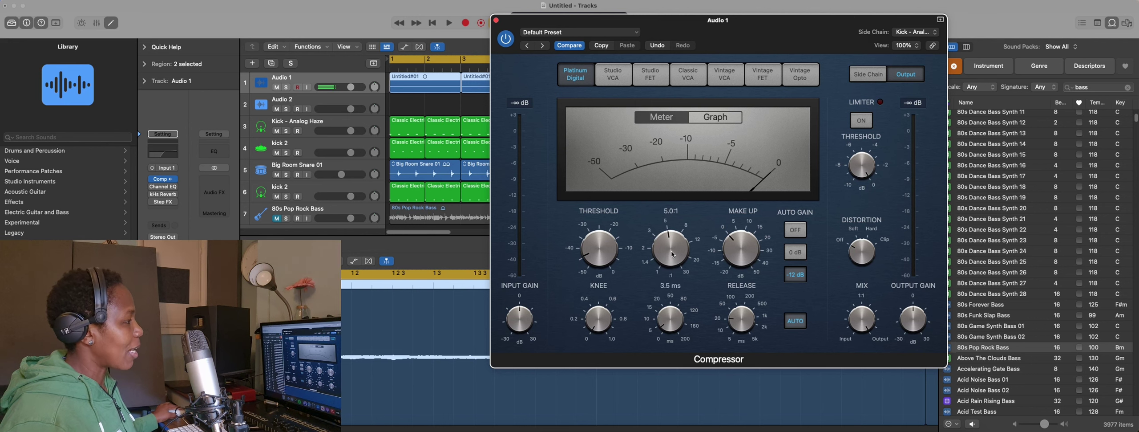
pyautogui.moveTo(598, 247); pyautogui.dragTo(620, 239)
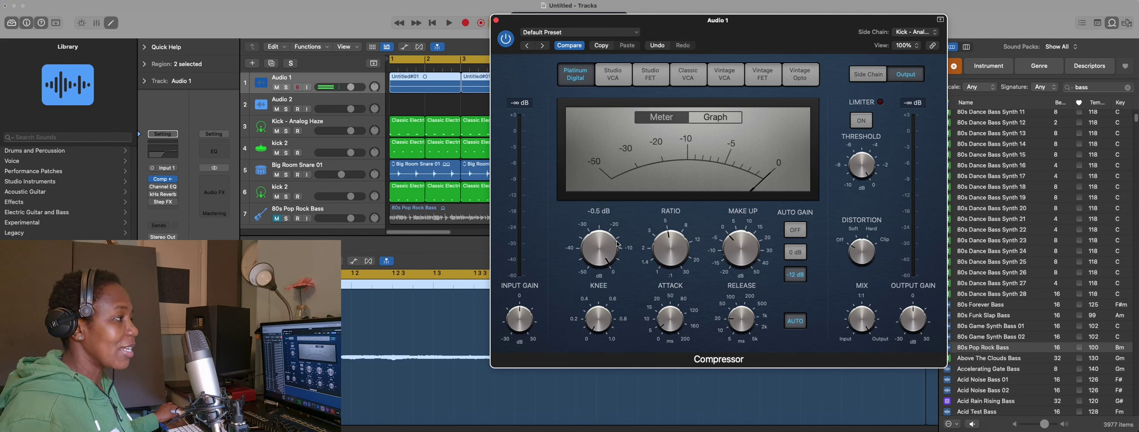
# - Solo the Kick - Analog Haze and Audio 1 tracks and start playback to hear them together
pyautogui.click(287, 131)
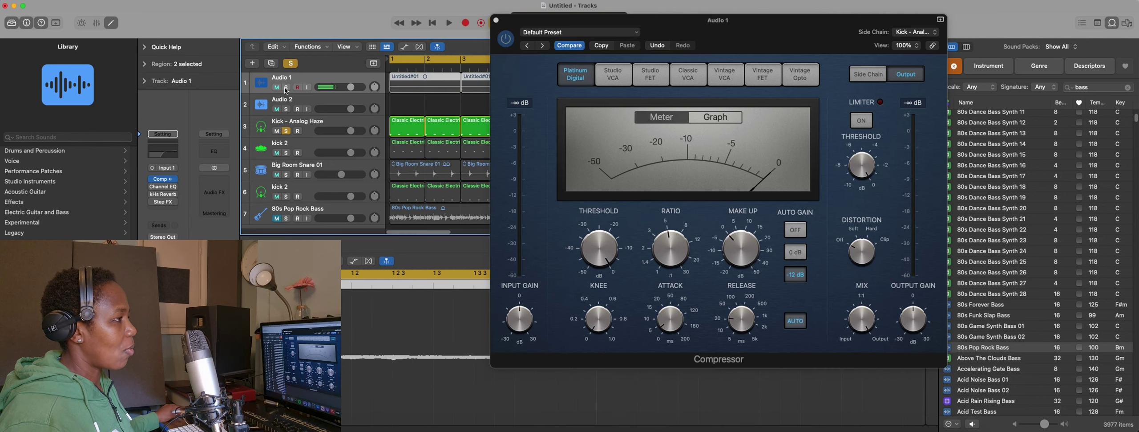
pyautogui.press('s')
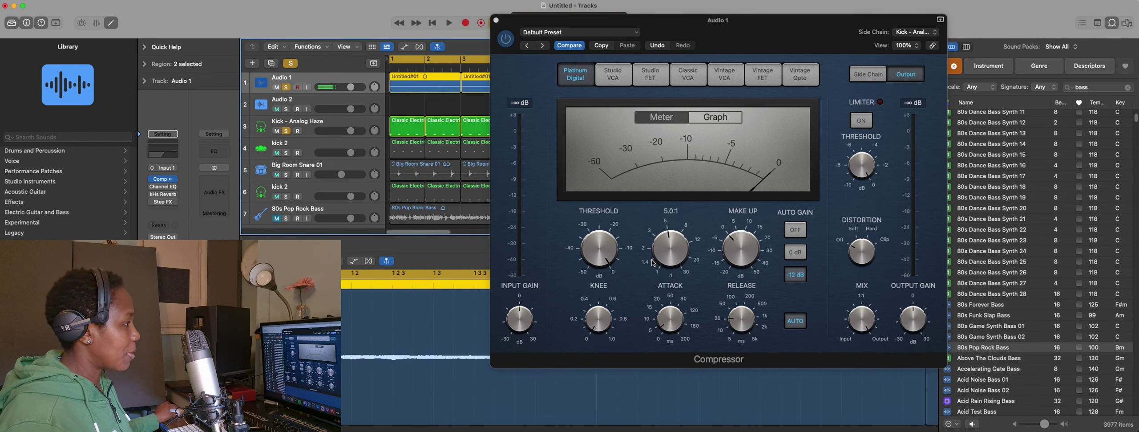
pyautogui.press('space')
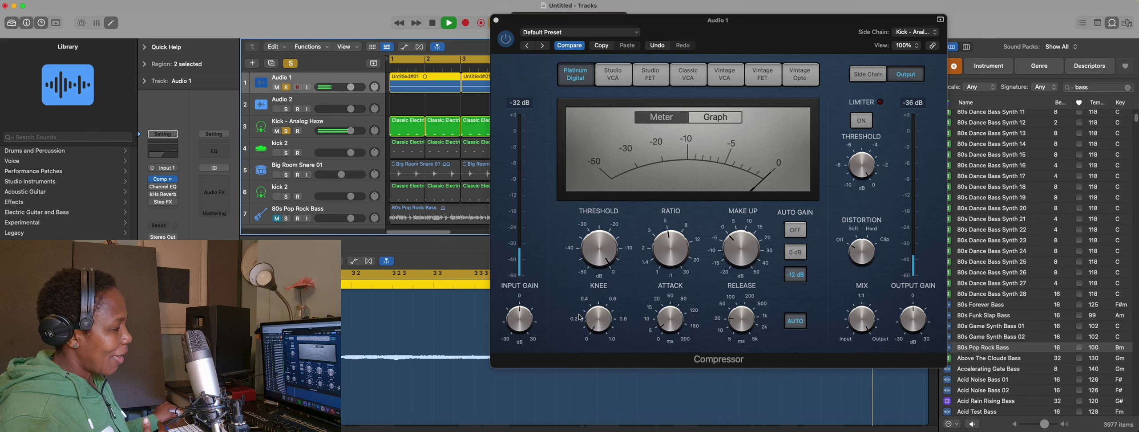
# - Lower the Compressor's threshold in stages to -39.0 dB and -49.5 dB while auditioning, and close the Compressor
pyautogui.moveTo(599, 249)
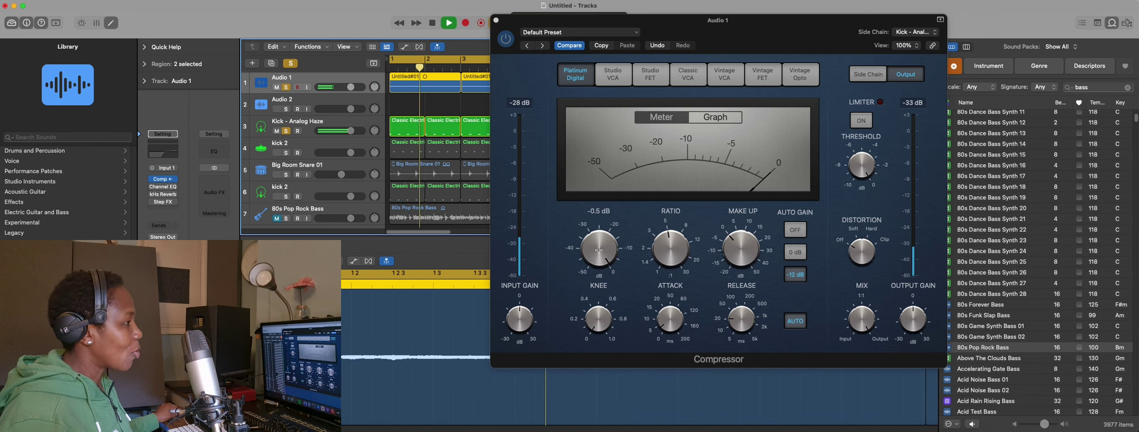
pyautogui.moveTo(599, 249); pyautogui.dragTo(609, 328)
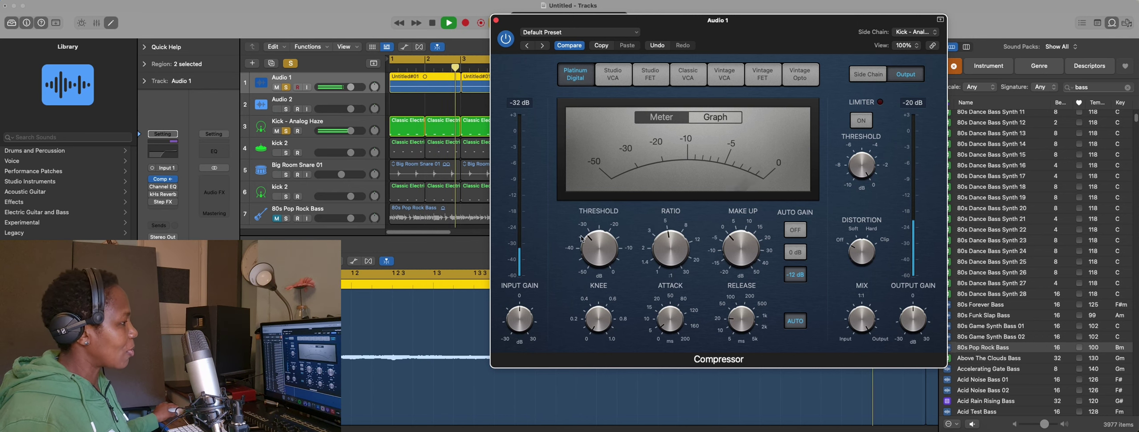
pyautogui.moveTo(582, 238); pyautogui.dragTo(590, 274)
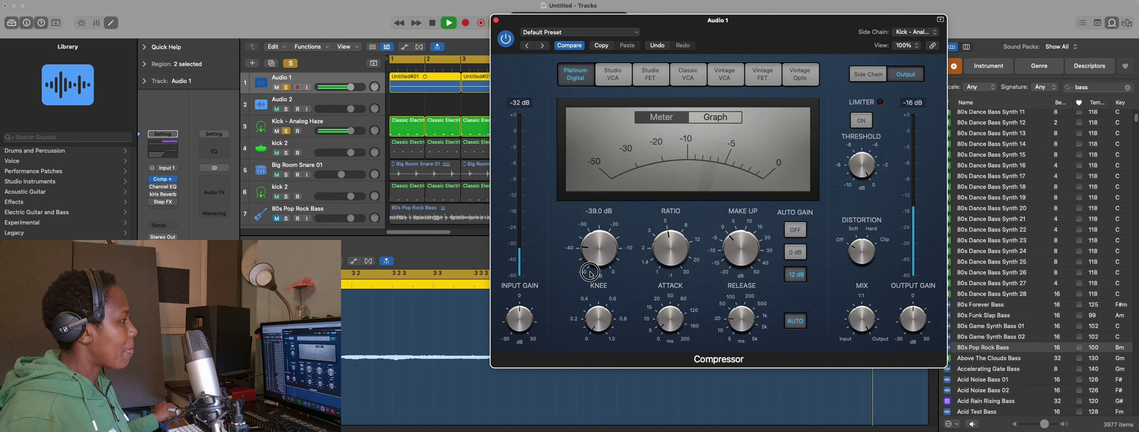
pyautogui.press('space')
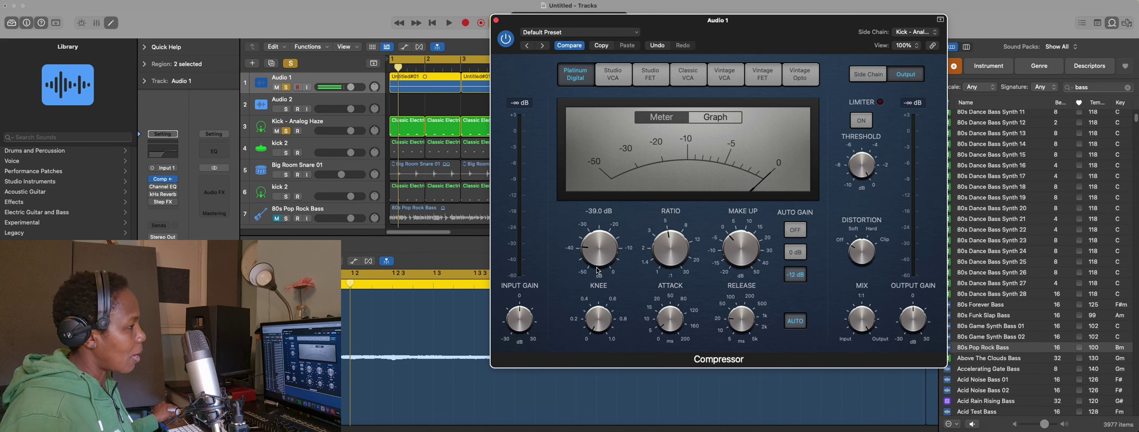
pyautogui.press('space')
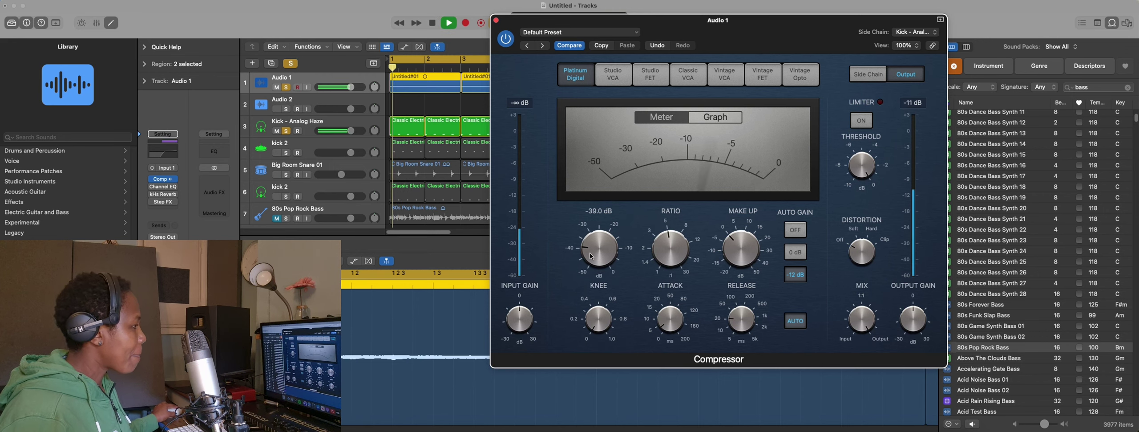
pyautogui.moveTo(605, 267)
pyautogui.mouseDown()
pyautogui.moveTo(597, 262)
pyautogui.moveTo(602, 274)
pyautogui.mouseUp()
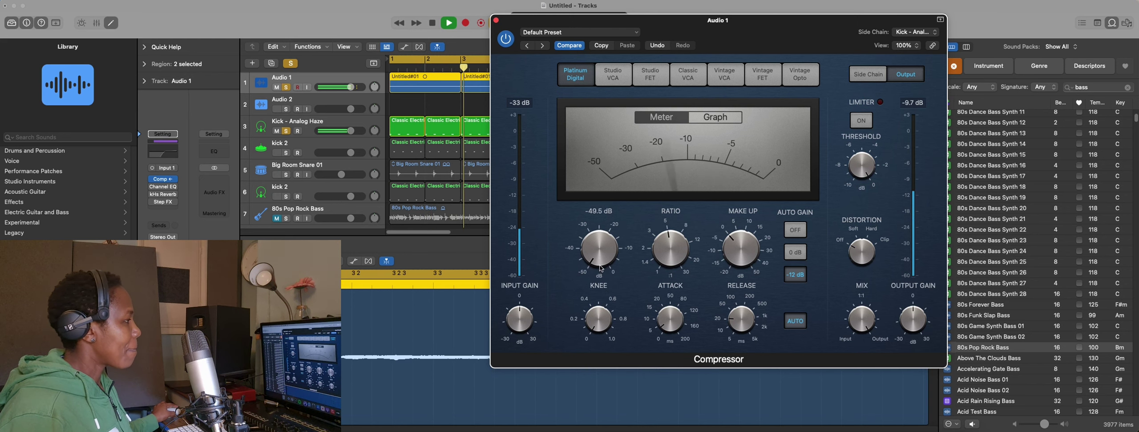
pyautogui.press('space')
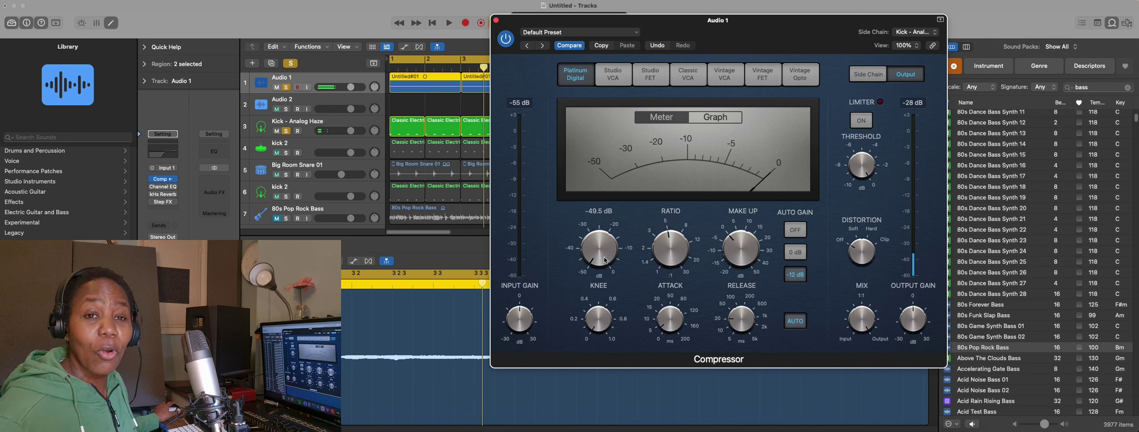
pyautogui.press('space')
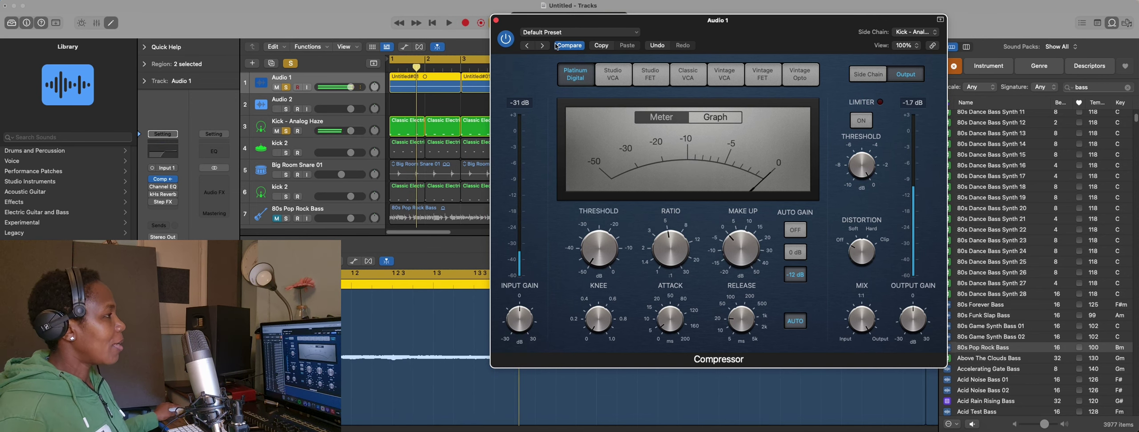
pyautogui.click(497, 20)
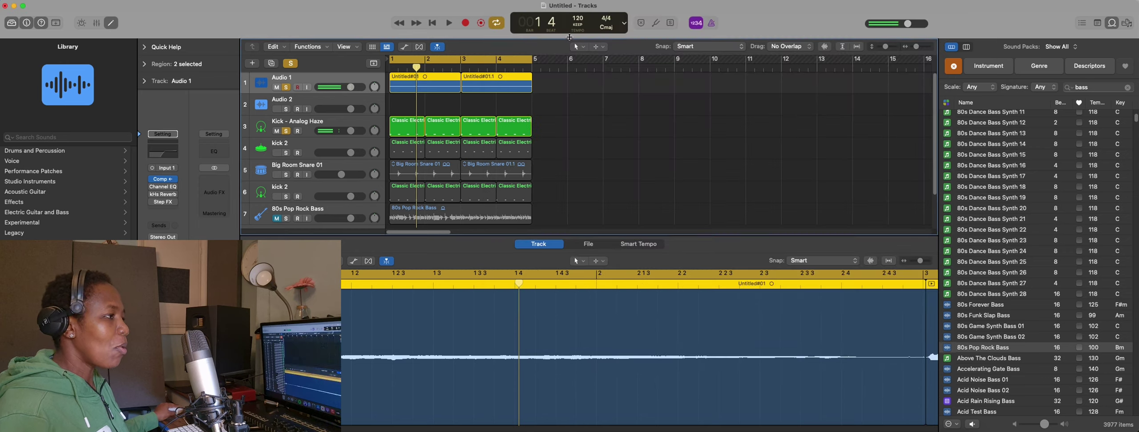
# - Open the Channel EQ on the Audio 1 track, examine its low cut during playback, and close it
pyautogui.click(162, 188)
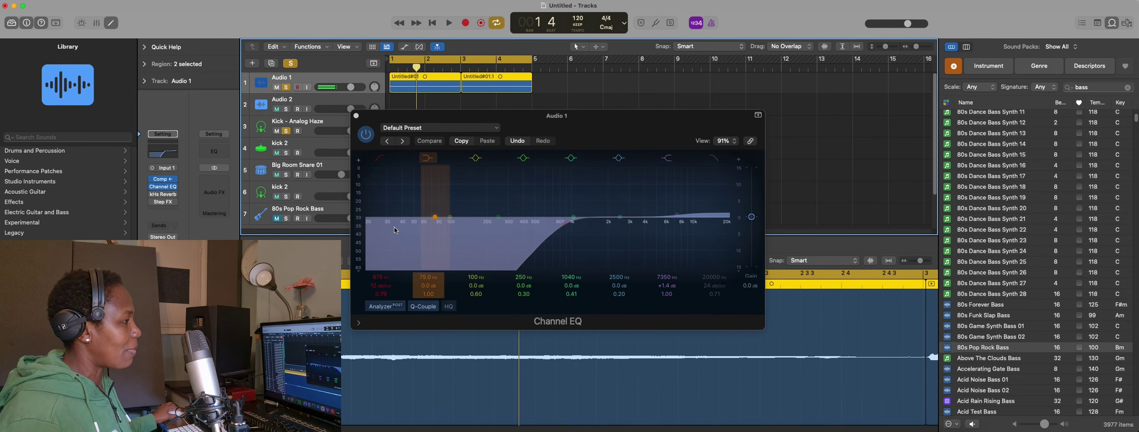
pyautogui.moveTo(564, 225); pyautogui.dragTo(571, 228)
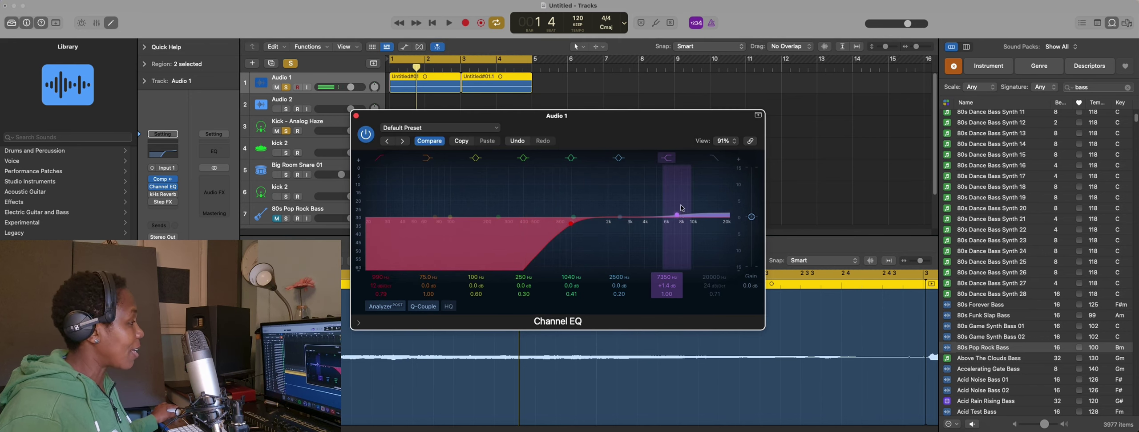
pyautogui.press('space')
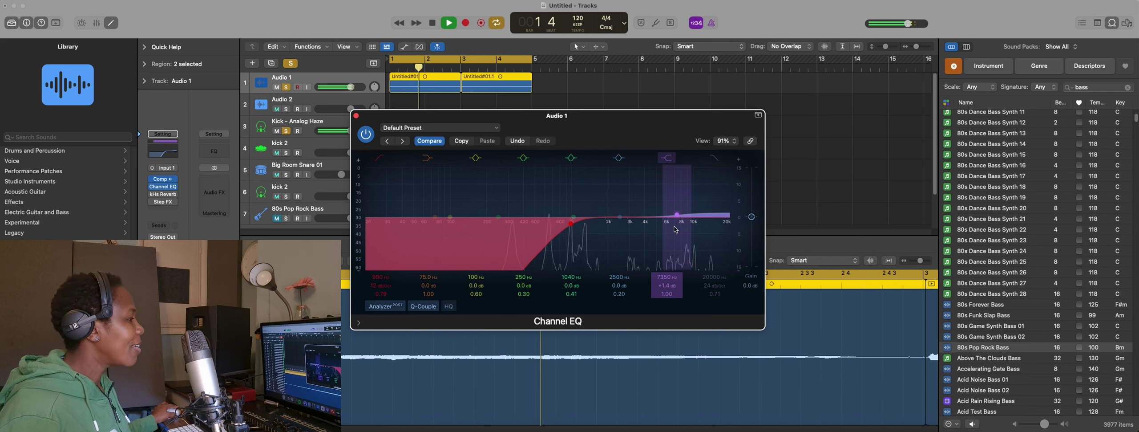
pyautogui.press('space')
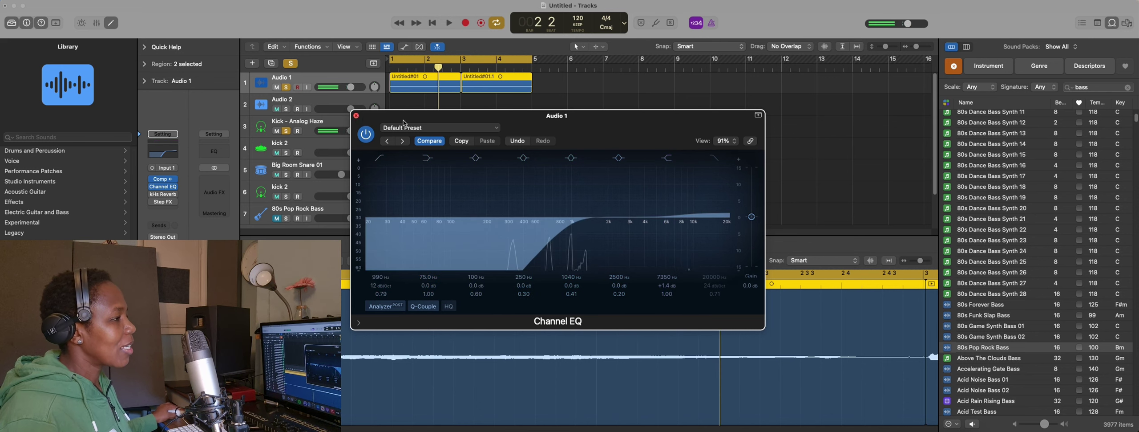
pyautogui.press('super+w')
# - Open the kHs Reverb on the Audio 1 track, move its window clear of the tracks, and audition the sound
pyautogui.click(163, 196)
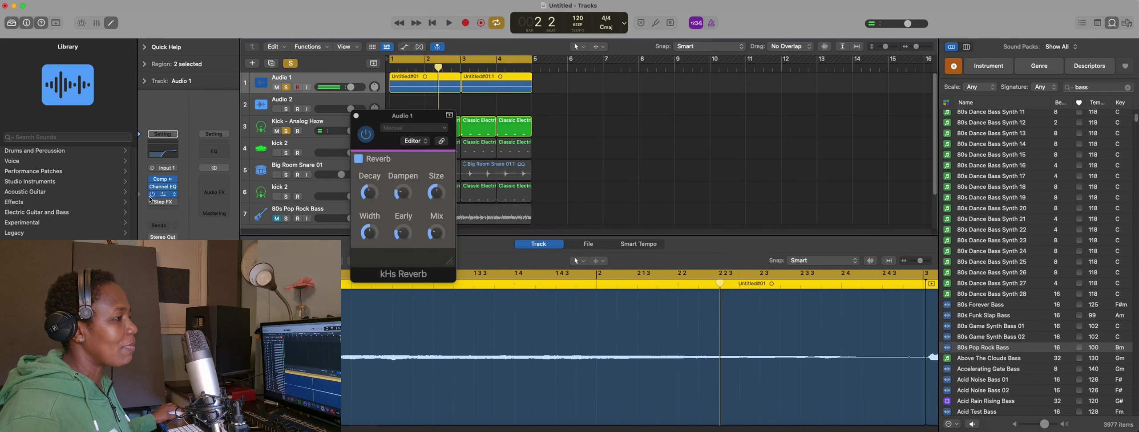
pyautogui.moveTo(367, 117); pyautogui.dragTo(567, 101)
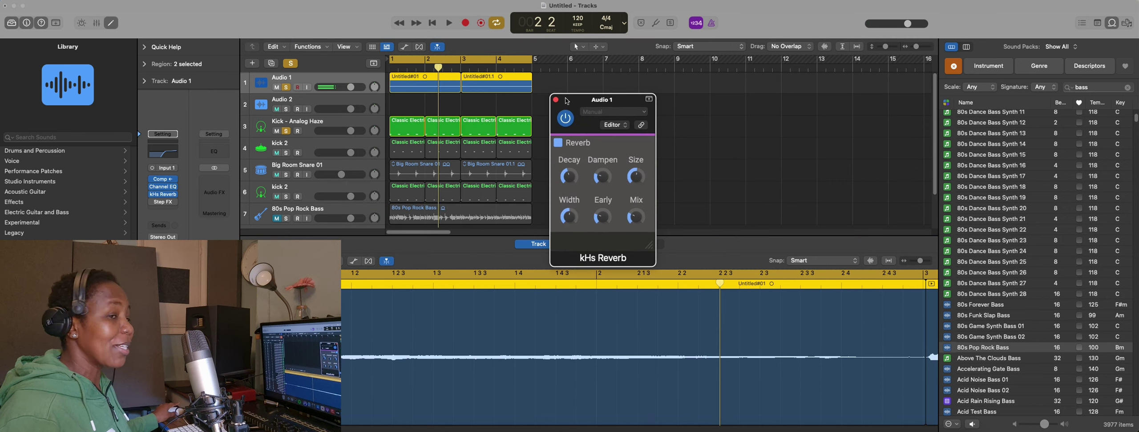
pyautogui.press('space')
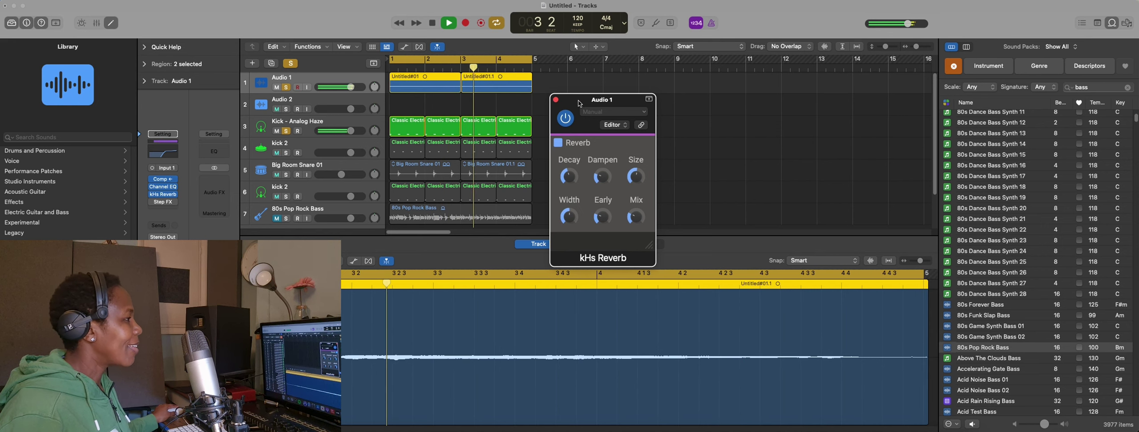
pyautogui.press('space')
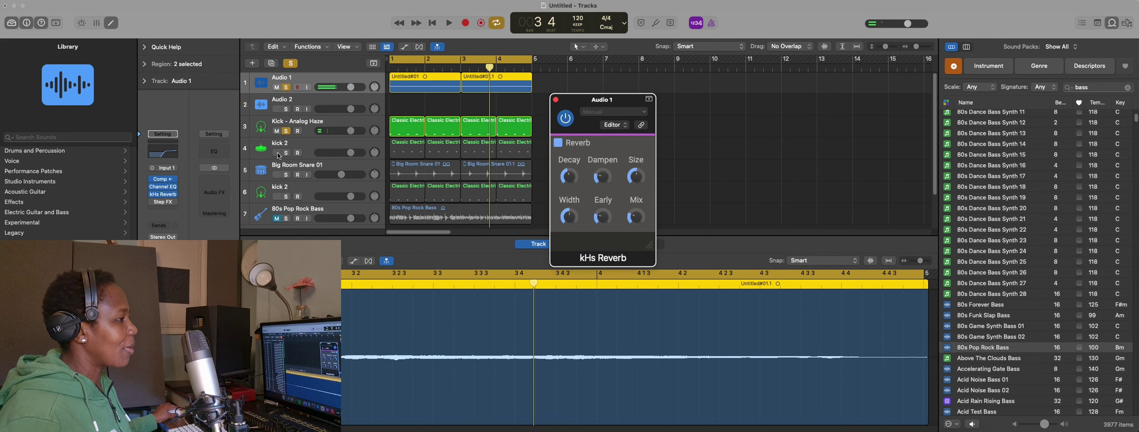
# - Turn off all active solos and play the mix, briefly muting the Big Room Snare 01 track to compare
pyautogui.click(291, 64)
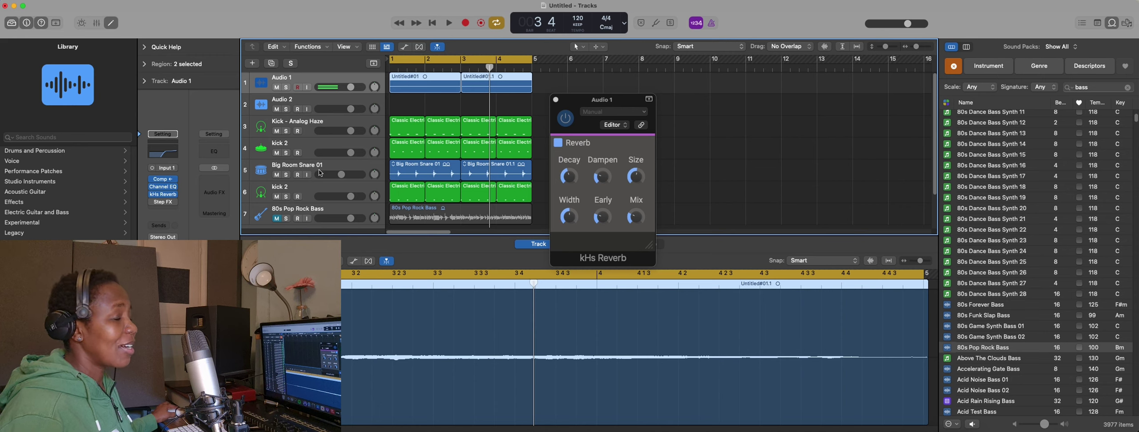
pyautogui.press('space')
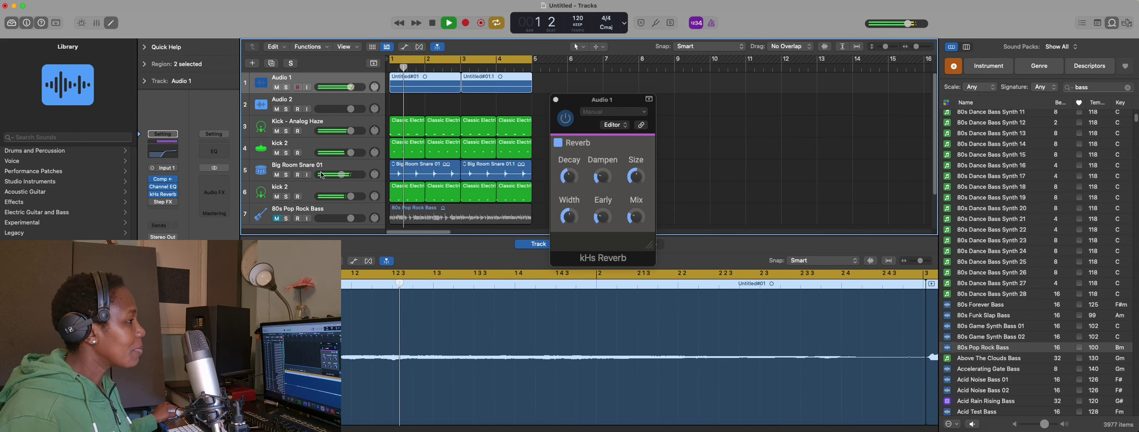
pyautogui.click(277, 175)
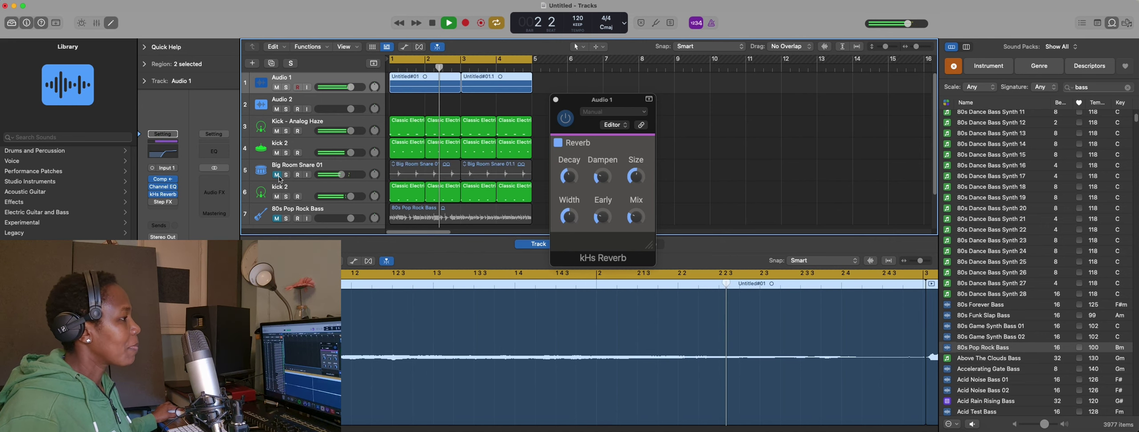
pyautogui.click(277, 174)
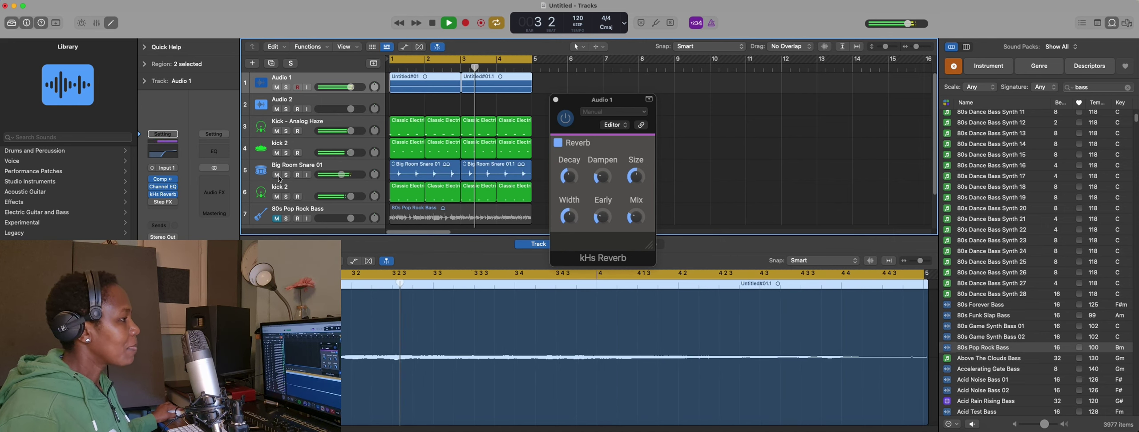